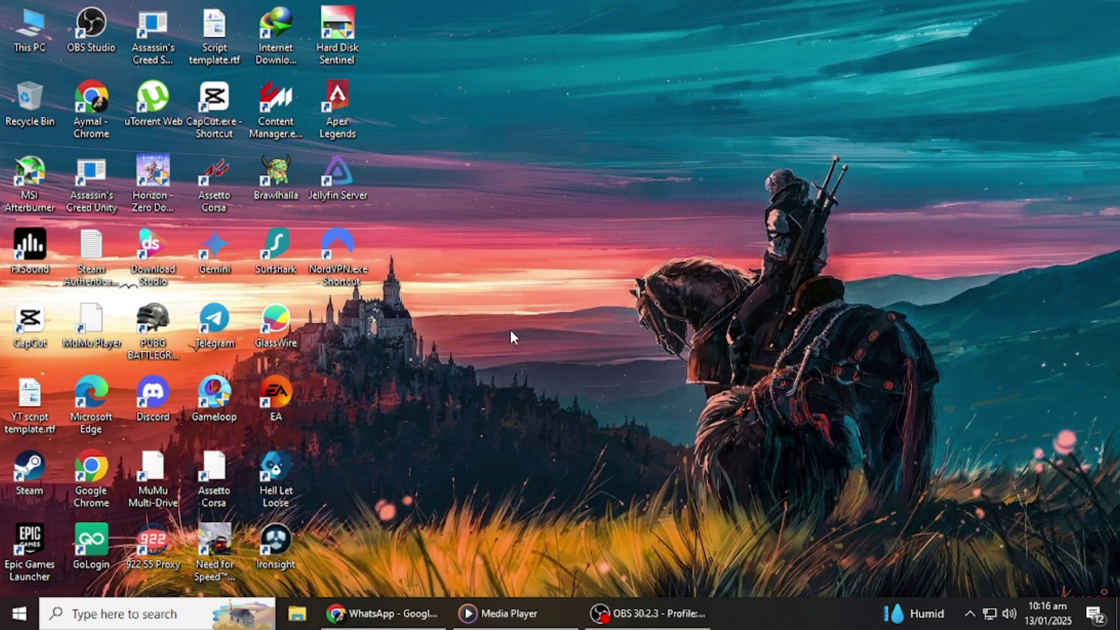
Step: Search Windows for 'gpedit' and open the Edit group policy result
left_click(141, 612)
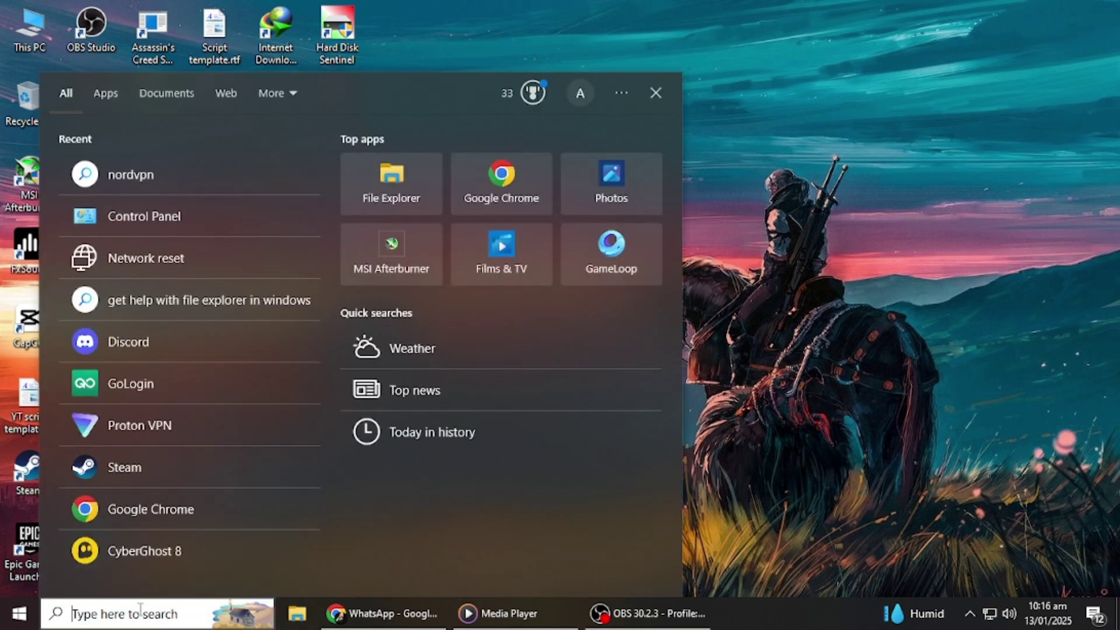
type("gpedo")
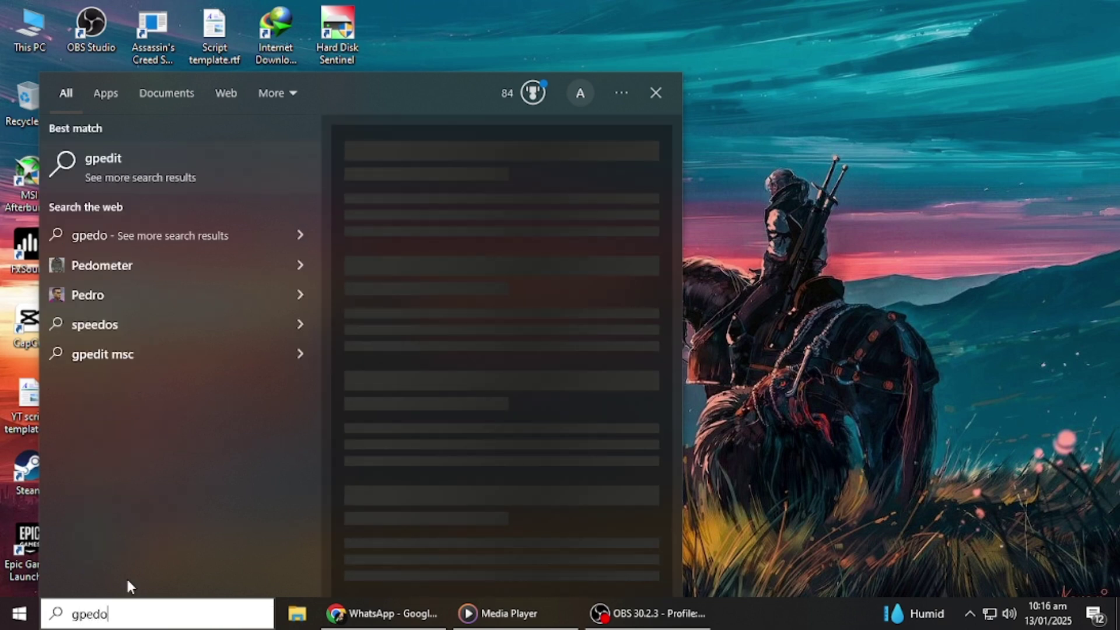
key("BackSpace")
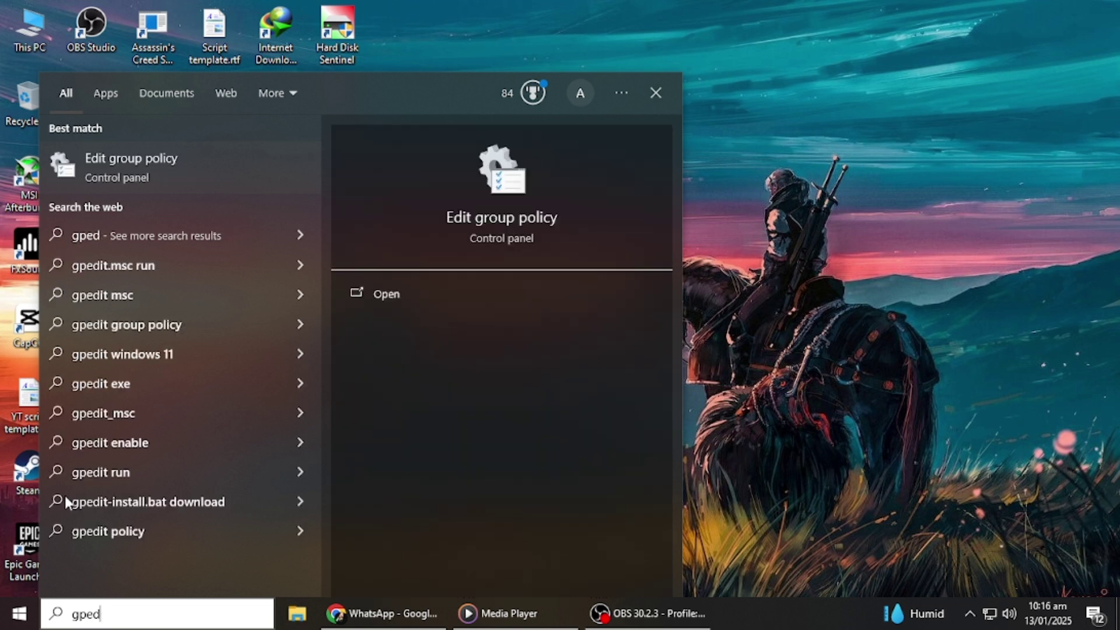
type("it")
left_click(170, 173)
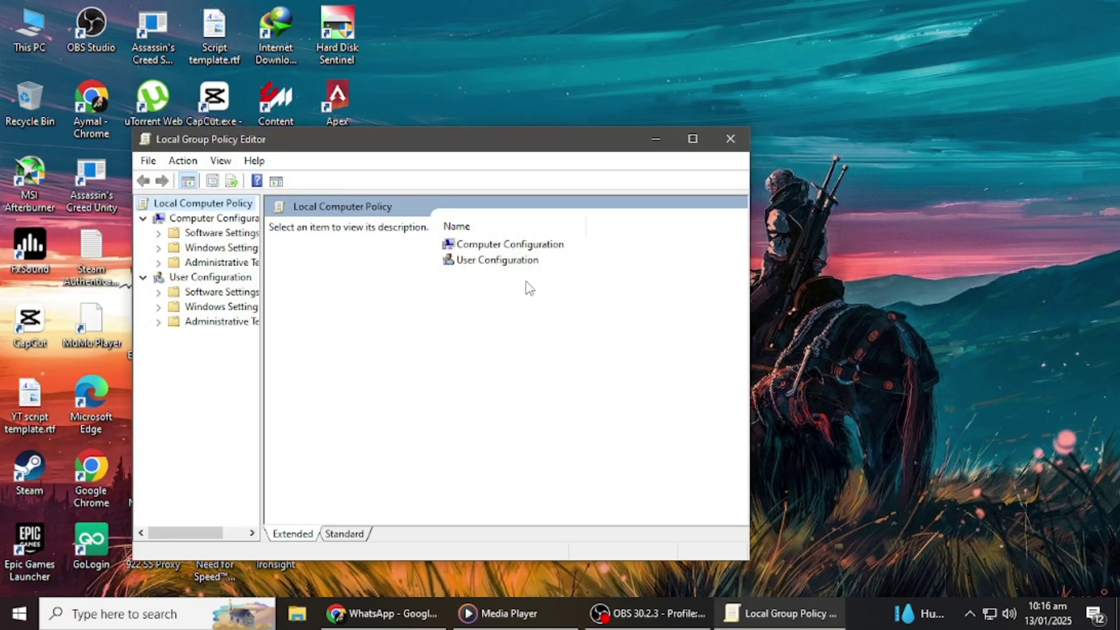
Step: Maximize the editor, widen the tree pane, and expand User Configuration > Administrative Templates > Windows Components
left_click(692, 140)
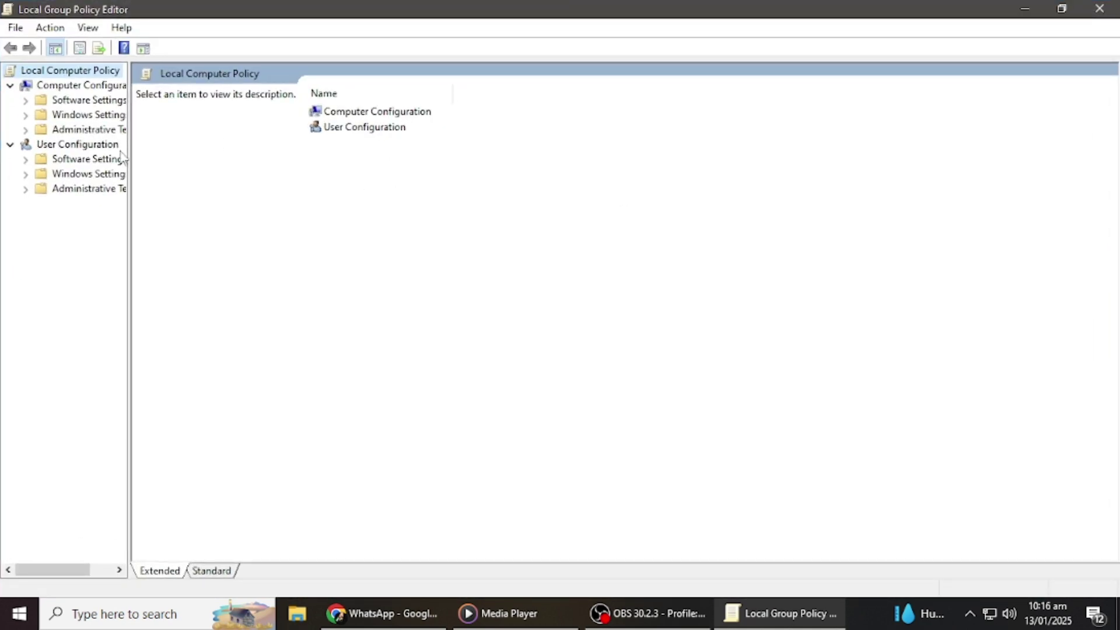
left_click_drag(130, 200, 214, 204)
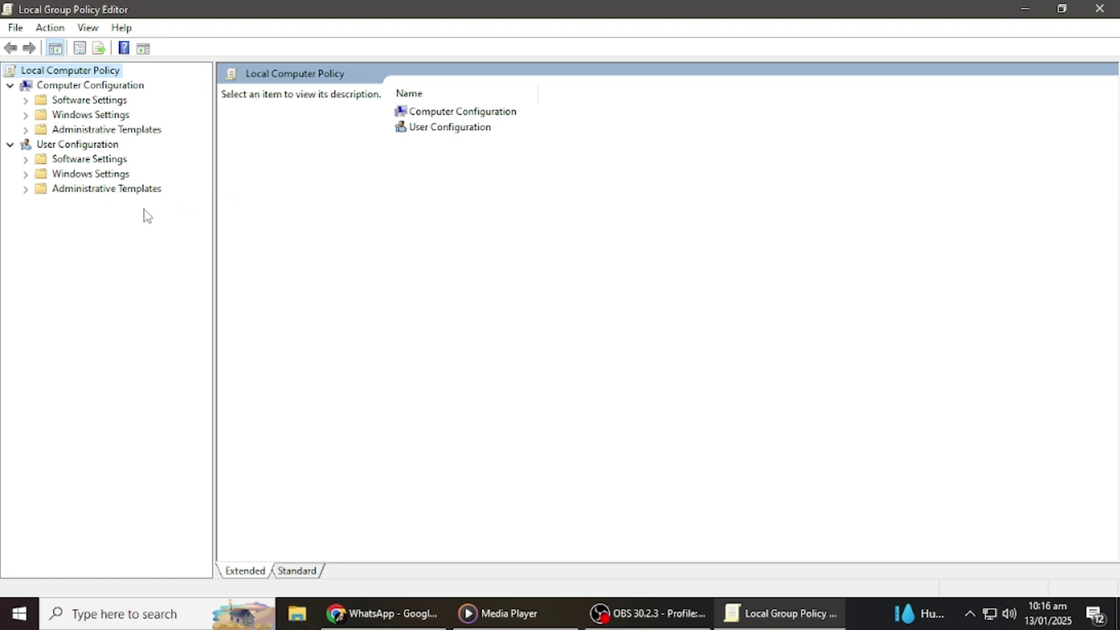
left_click(83, 146)
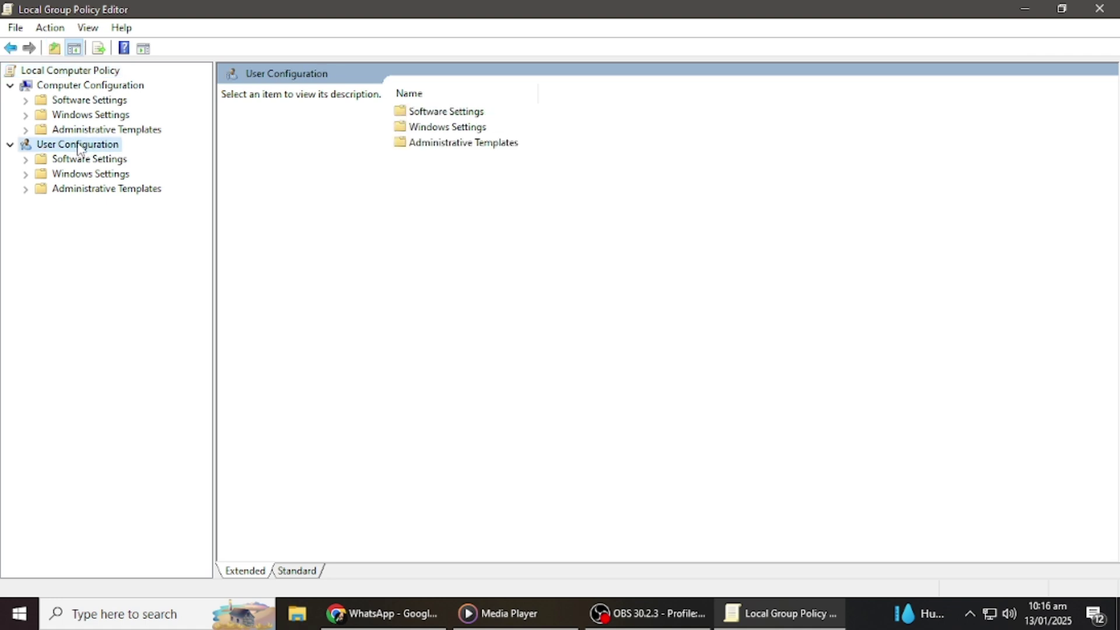
double_click(91, 190)
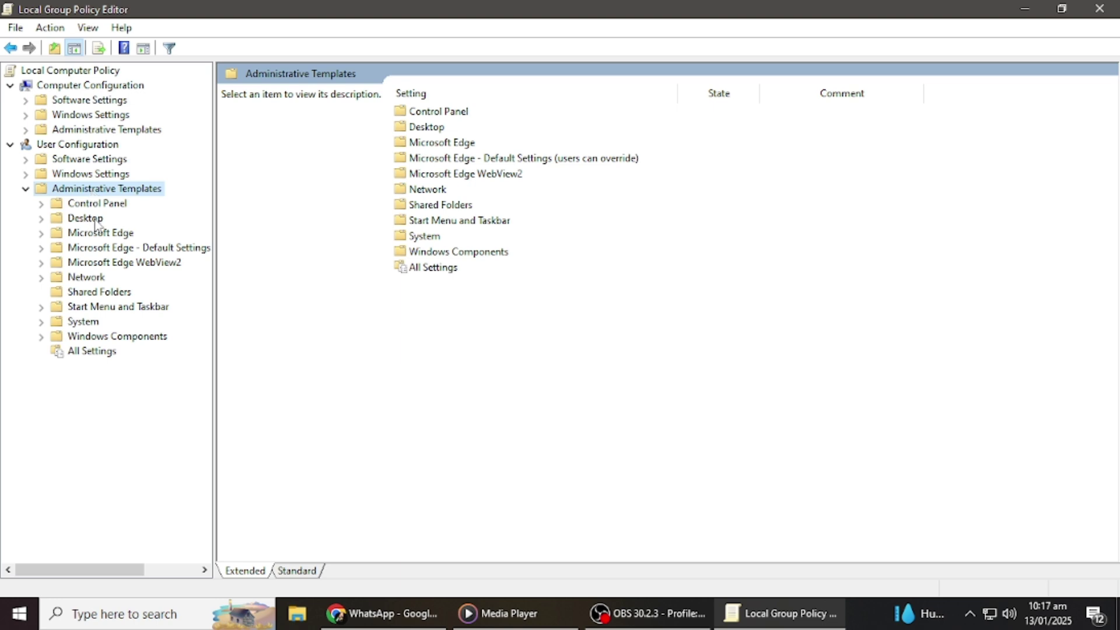
double_click(103, 337)
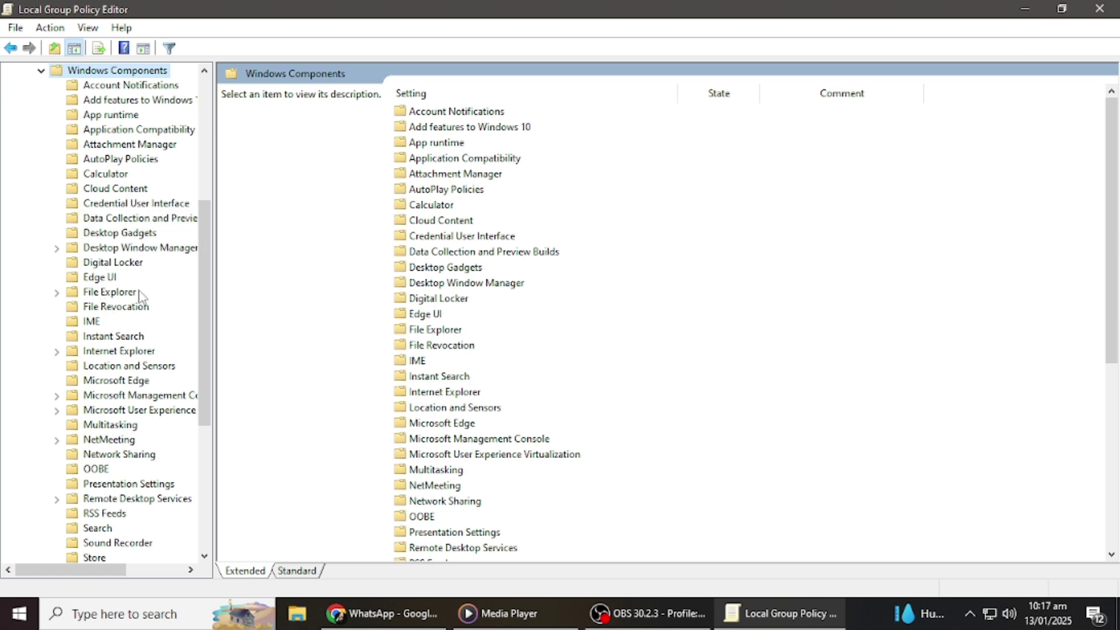
Step: Show Attachment Manager and open its Inclusion list for moderate risk file types policy
scroll(142, 294, "down", 3)
scroll(142, 300, "up", 3)
left_click(115, 147)
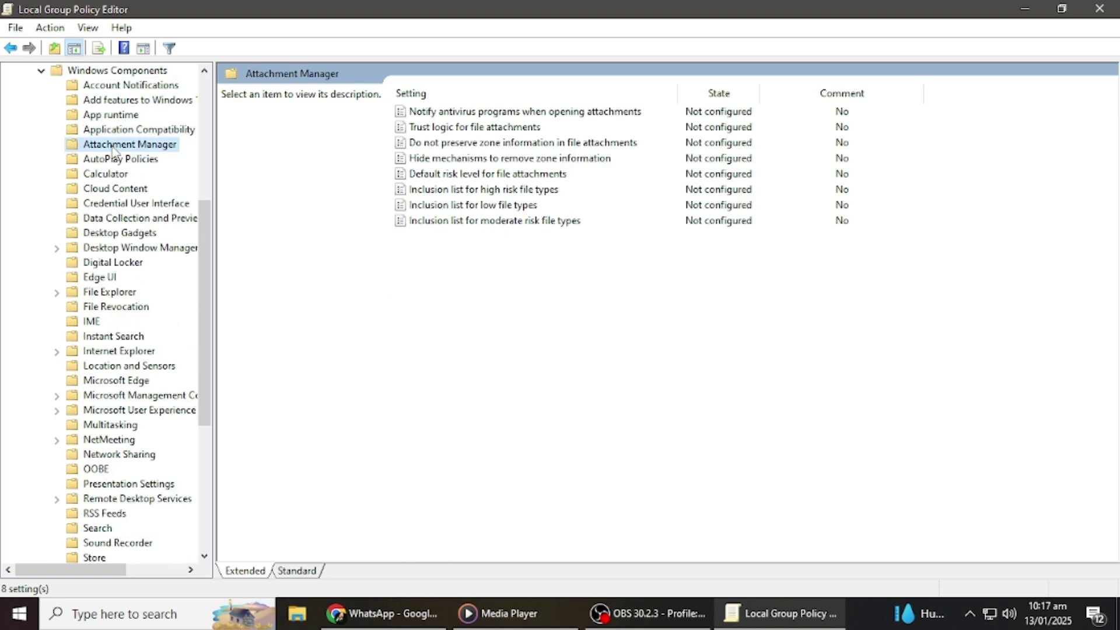
double_click(509, 223)
Step: Enable Inclusion list for moderate risk file types with .exe as the extension, then apply and confirm
left_click_drag(334, 123, 358, 70)
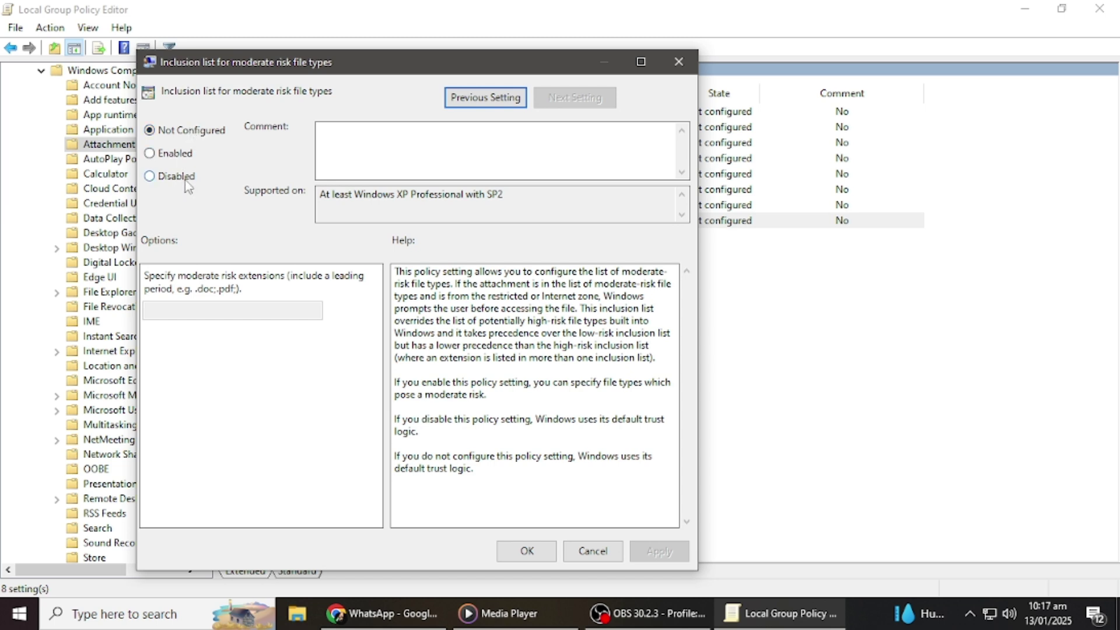
left_click(150, 154)
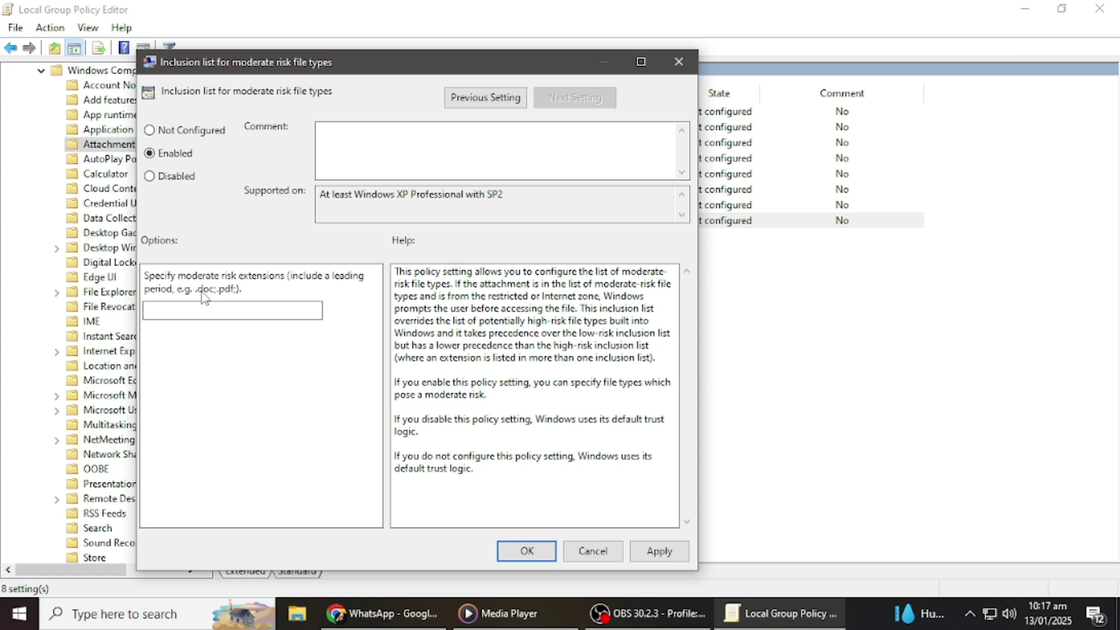
left_click(215, 313)
left_click(656, 554)
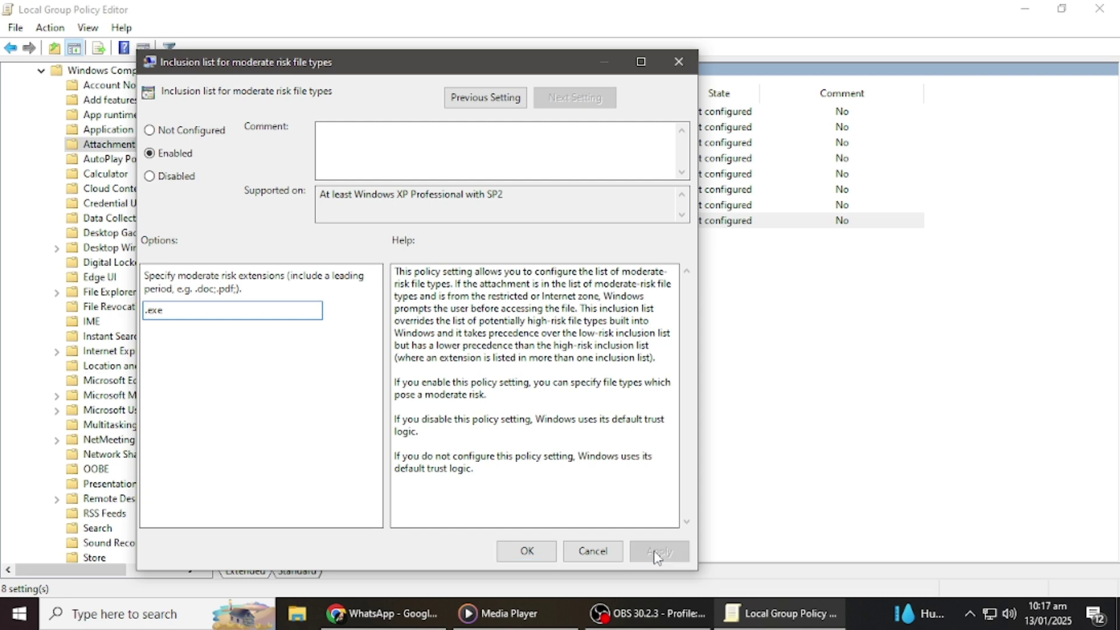
left_click(524, 551)
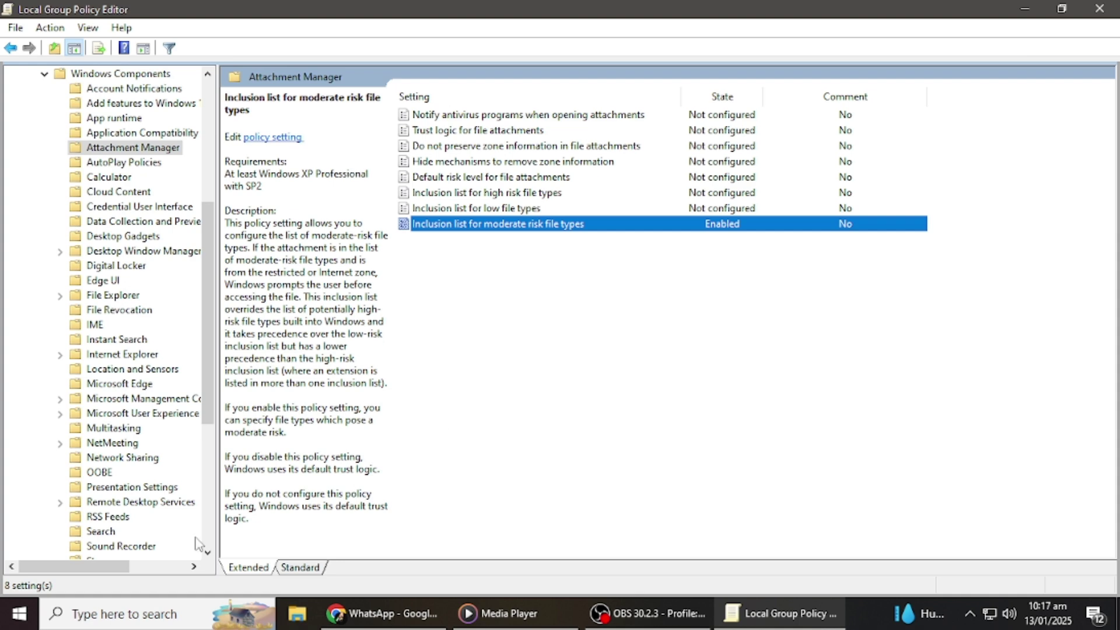
Step: Dismiss the Start power menu without restarting, then reopen the moderate risk policy to verify .exe
left_click(19, 614)
left_click(20, 577)
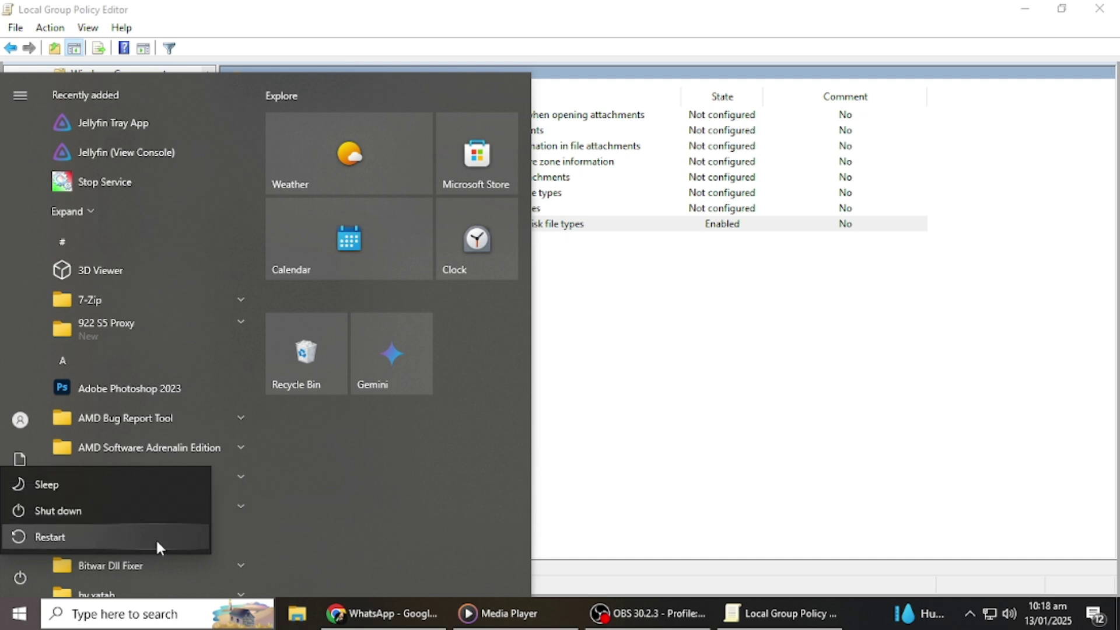
left_click(664, 437)
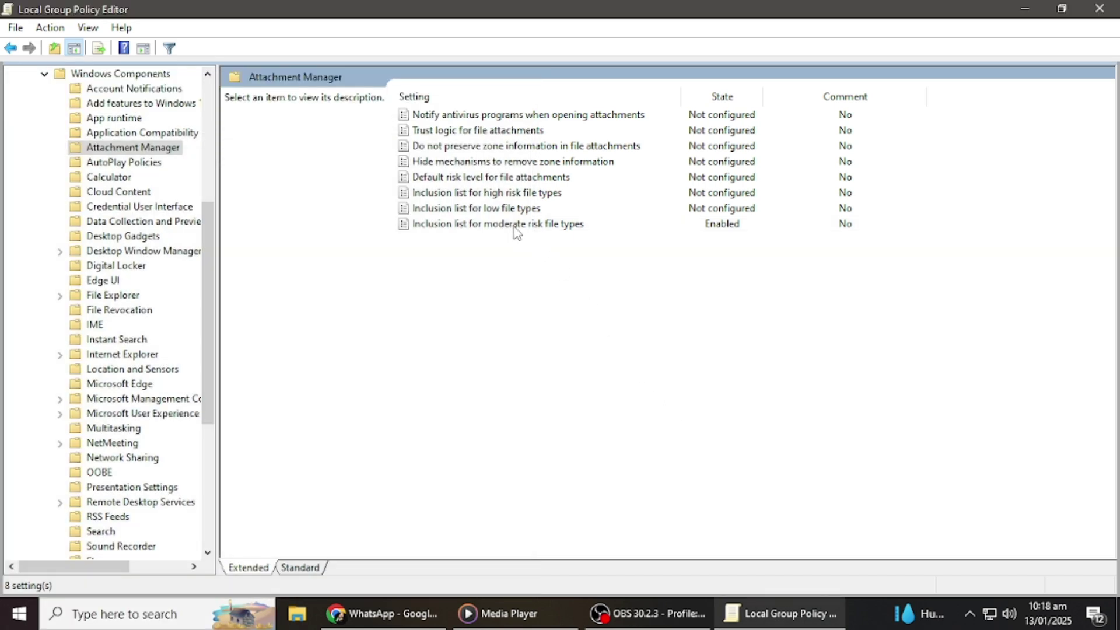
left_click(478, 227)
double_click(480, 227)
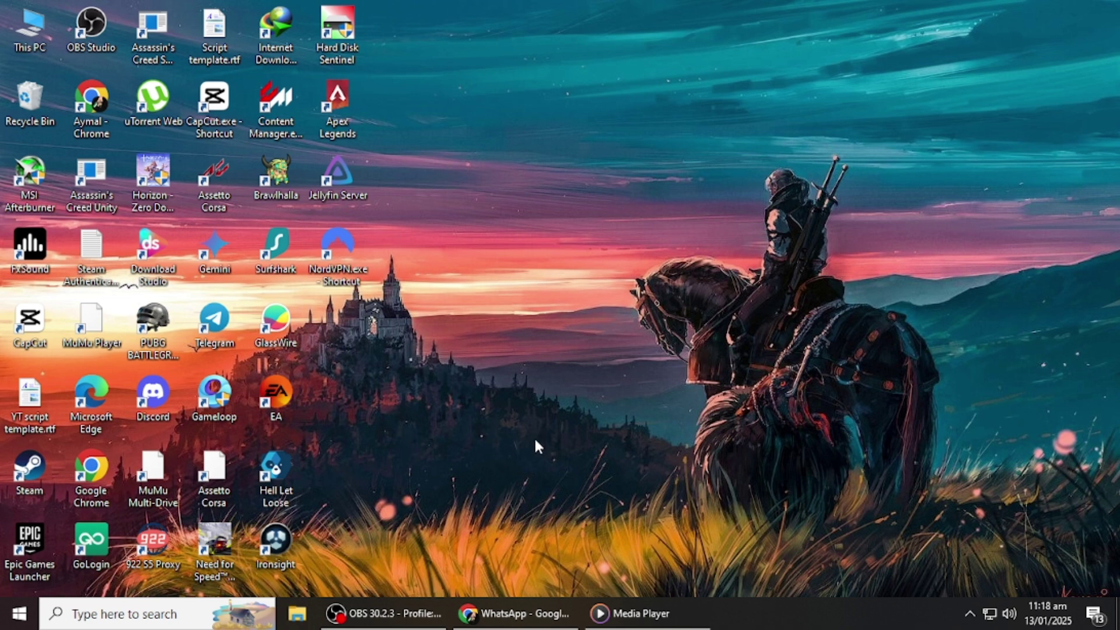
Step: Launch Registry Editor with regedit from Run and expand HKEY_CURRENT_USER
key("super+r")
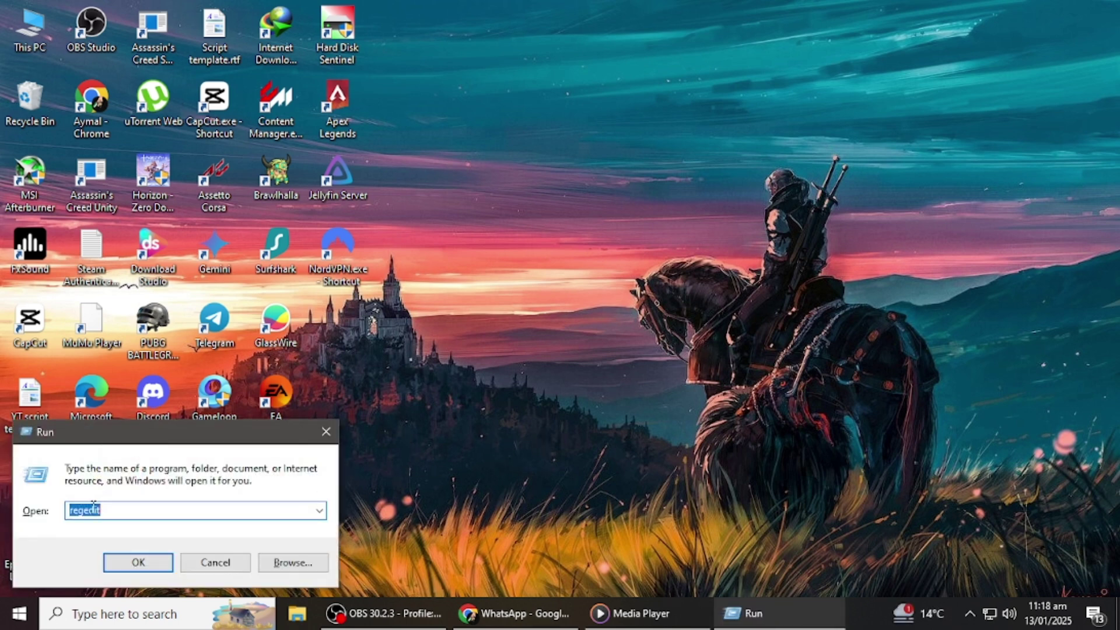
left_click(135, 561)
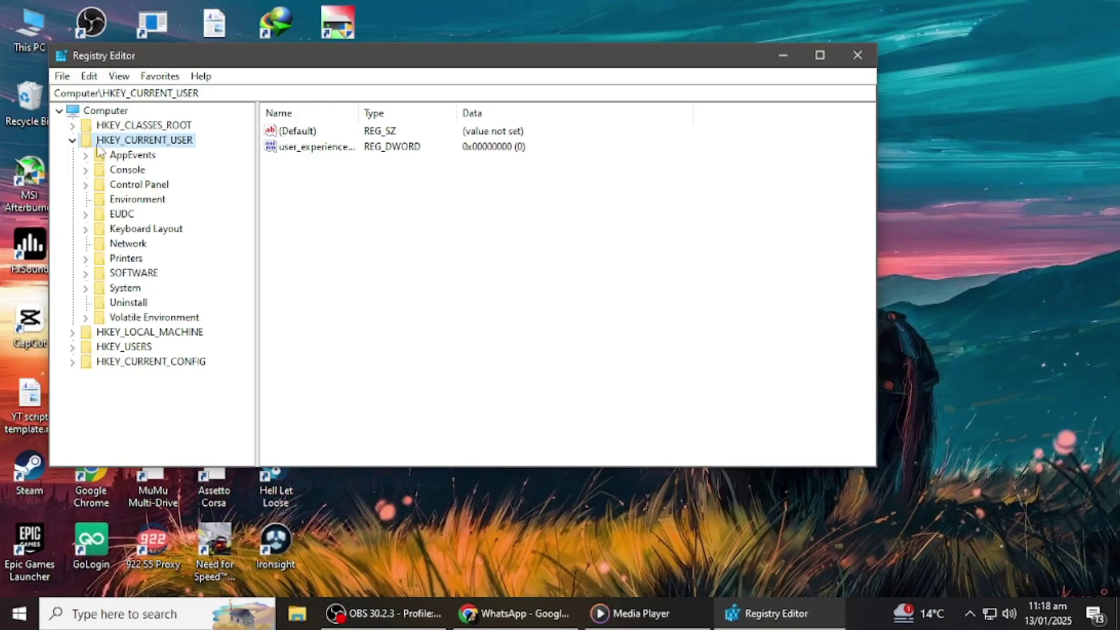
left_click(72, 141)
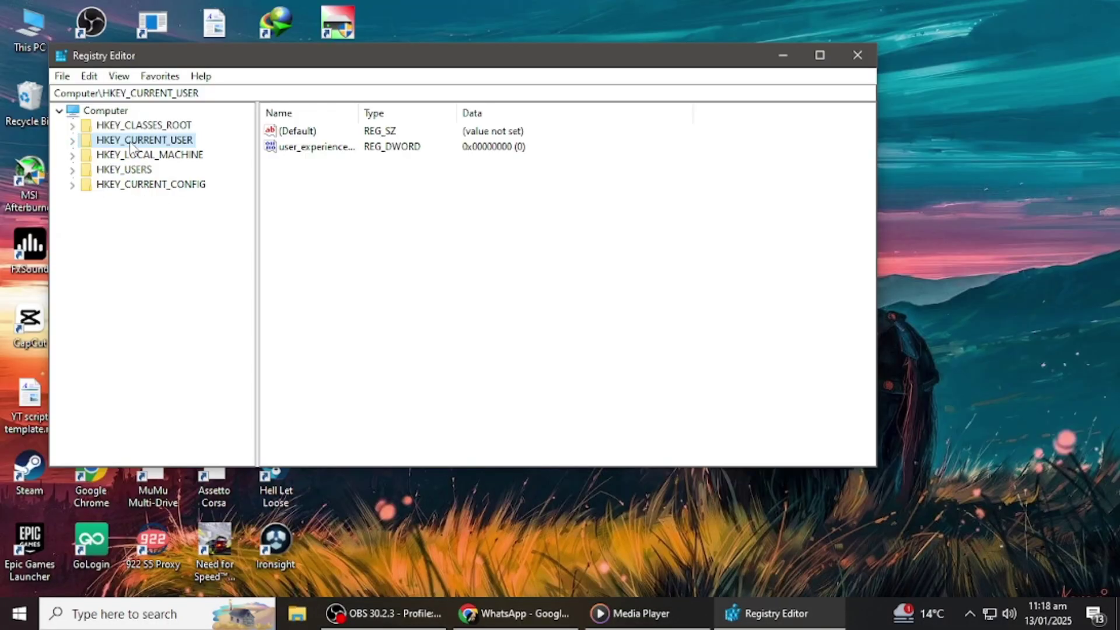
left_click(72, 141)
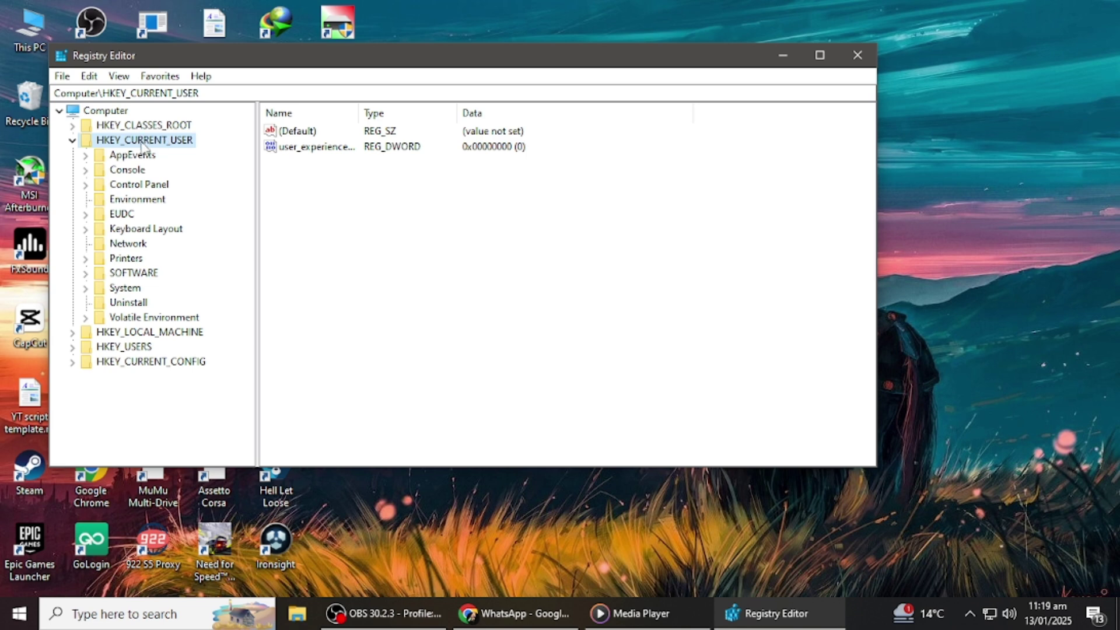
Step: Expand SOFTWARE > Microsoft > Windows > CurrentVersion > Policies in the tree
left_click(85, 273)
scroll(133, 287, "down", 5)
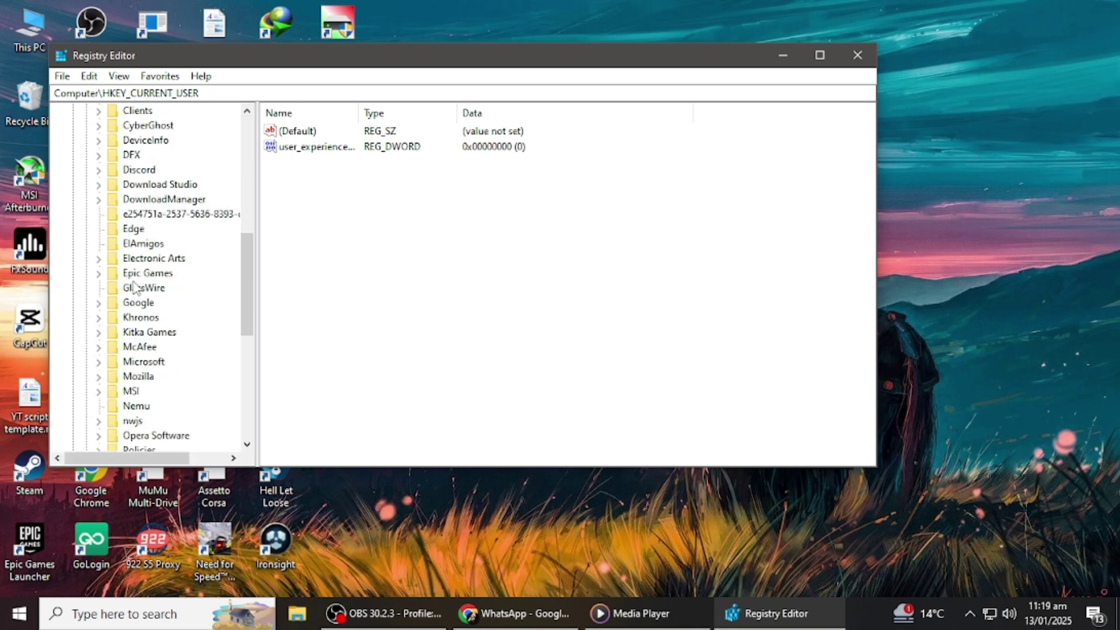
left_click(98, 362)
scroll(121, 371, "down", 4)
scroll(128, 373, "down", 13)
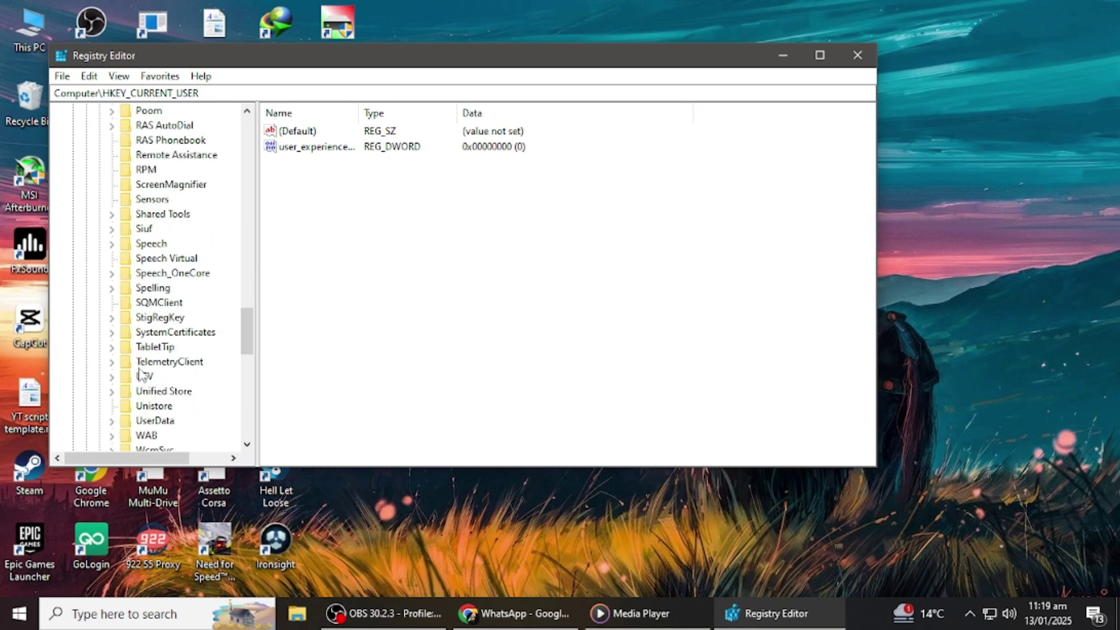
scroll(141, 373, "down", 3)
left_click(112, 347)
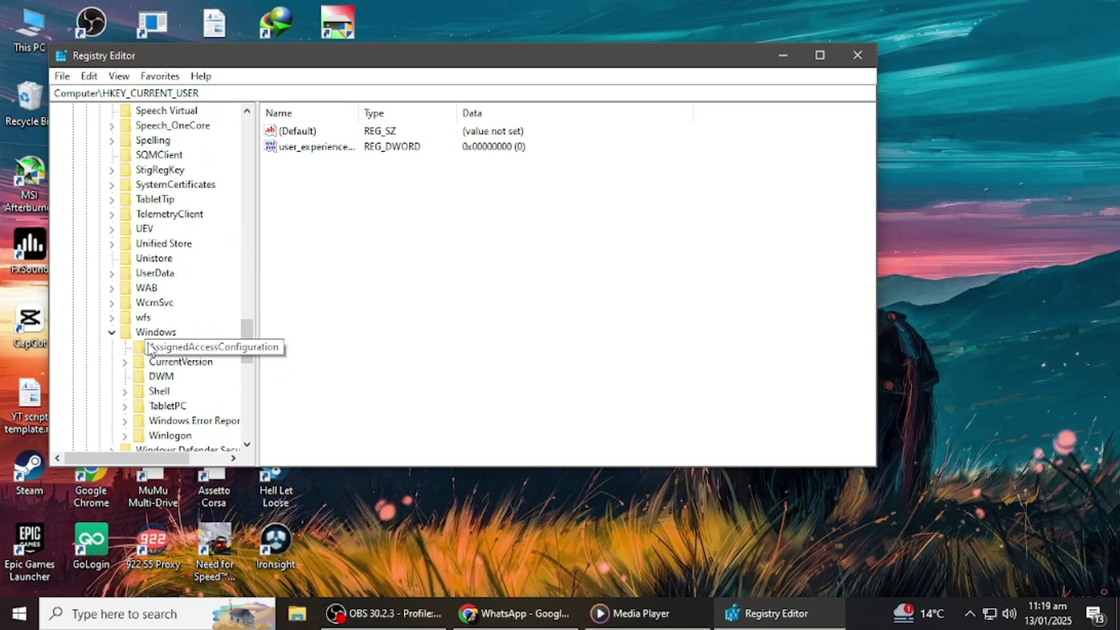
scroll(147, 348, "down", 2)
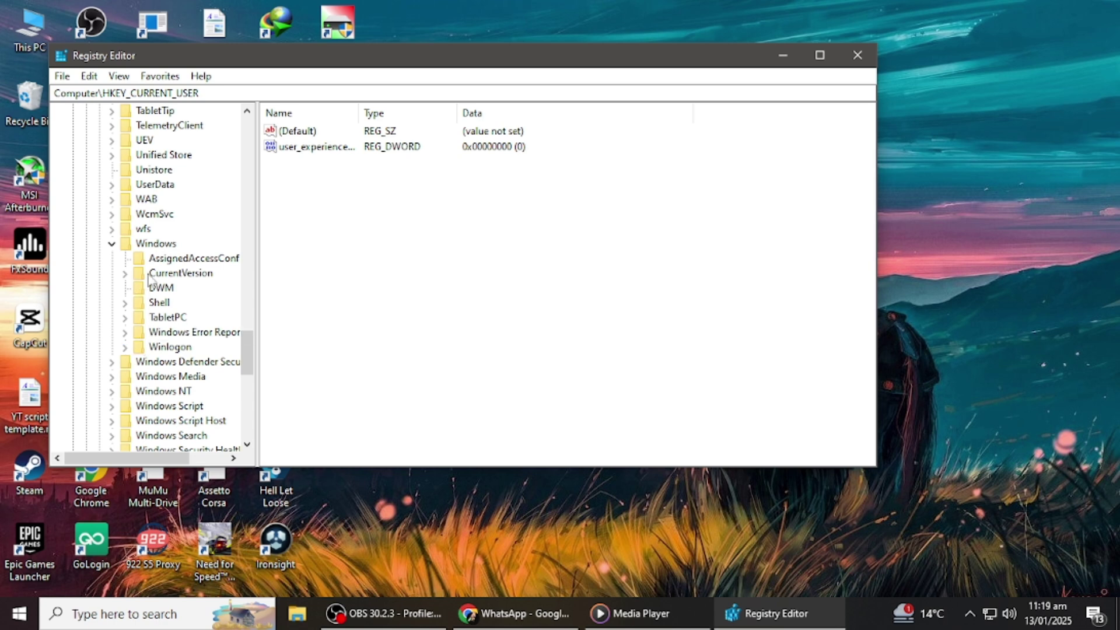
left_click(126, 273)
scroll(154, 284, "down", 12)
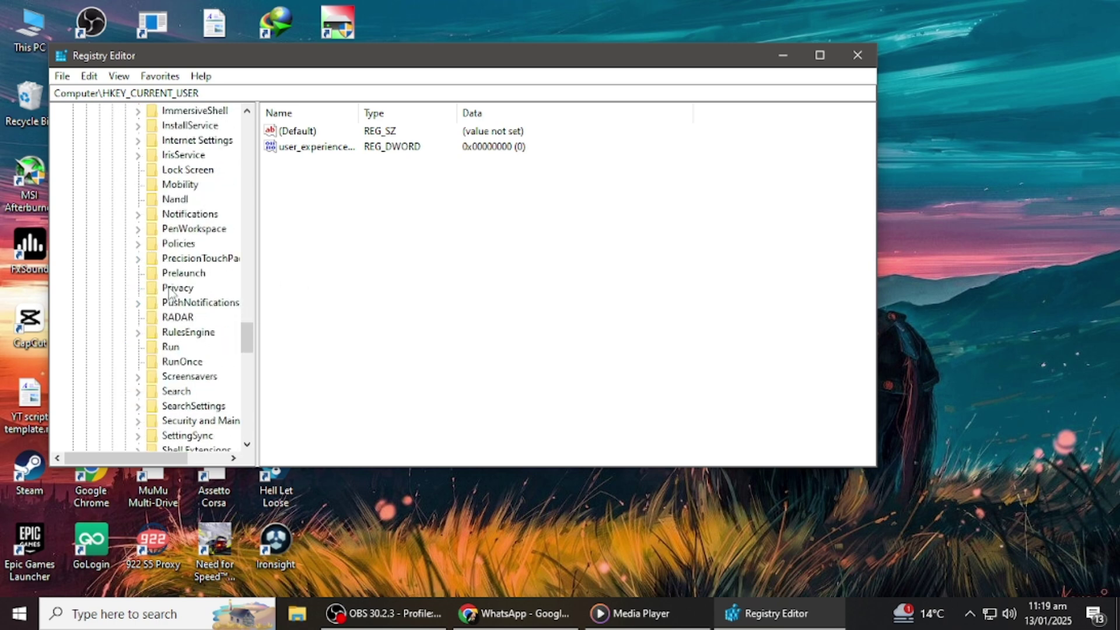
left_click(137, 243)
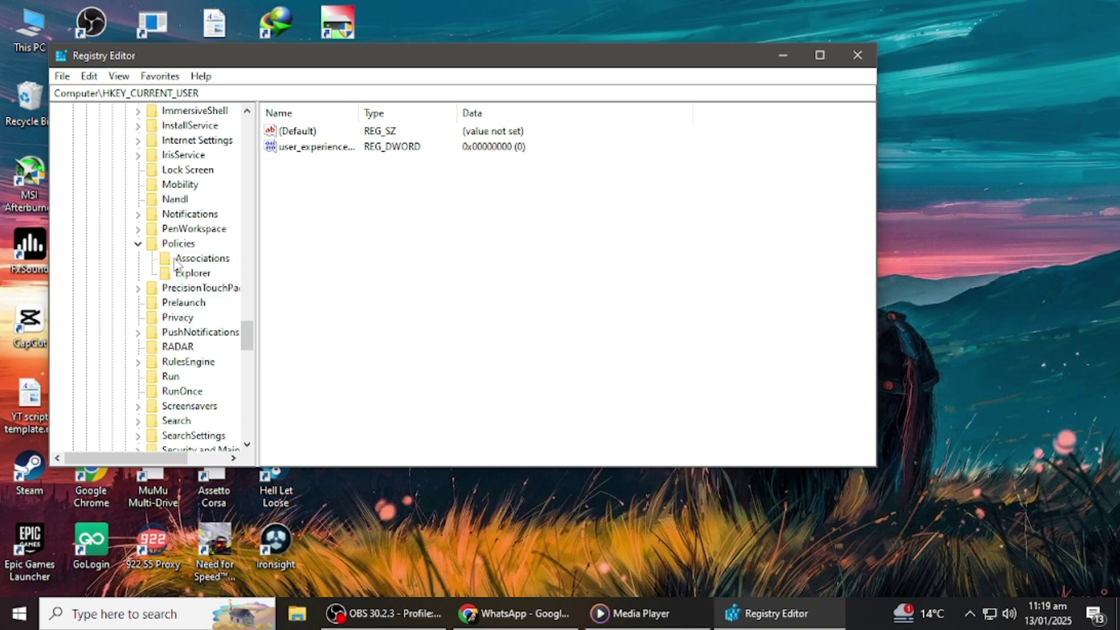
Step: Create a new key named Attachments under Policies
right_click(178, 244)
mouse_move(262, 273)
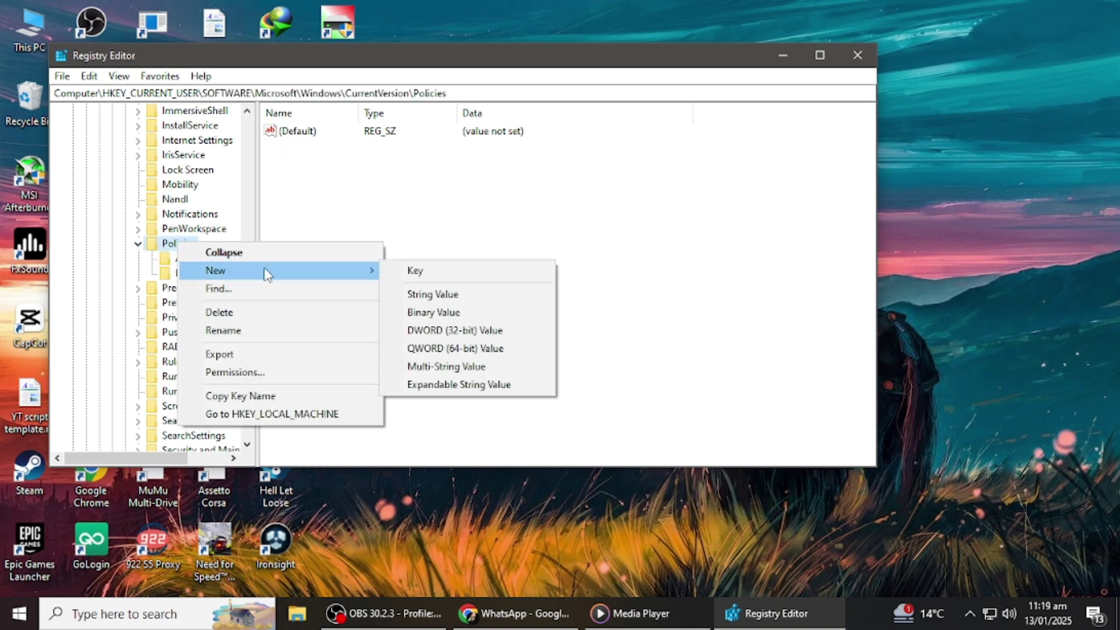
left_click(412, 271)
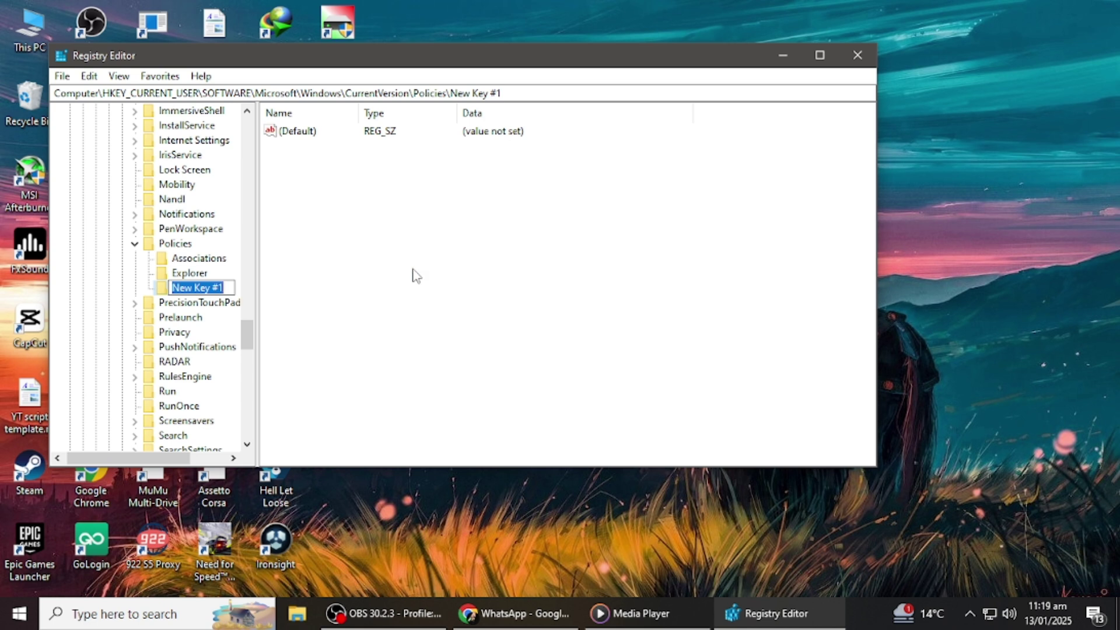
type("Attachments")
left_click(196, 261)
Step: Add a new DWORD (32-bit) value to Attachments and start renaming it
left_click(200, 289)
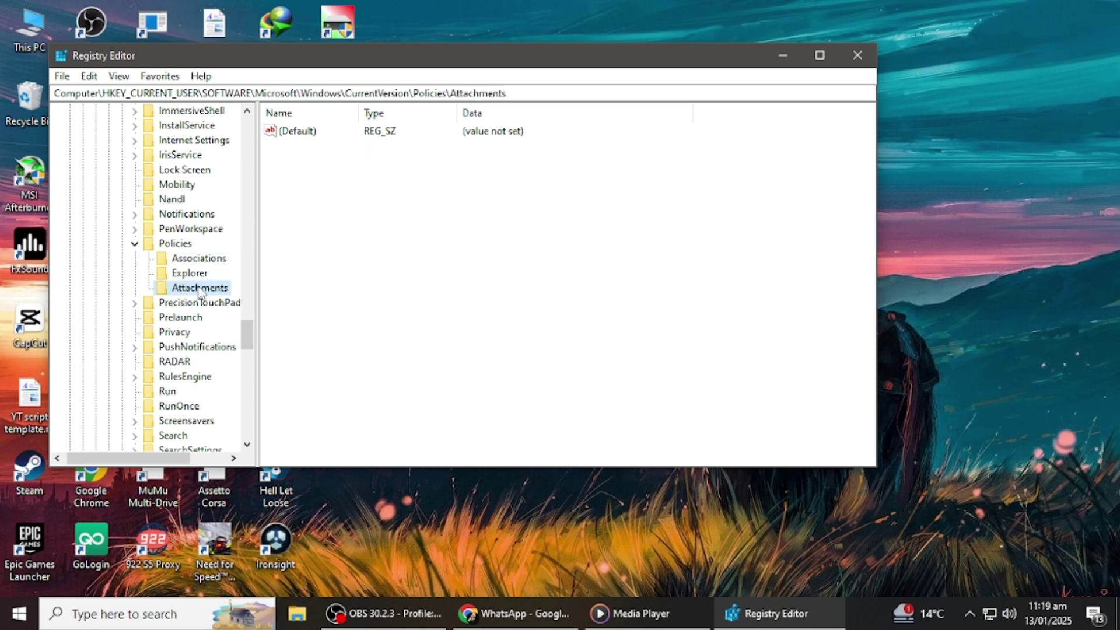
right_click(200, 289)
mouse_move(344, 318)
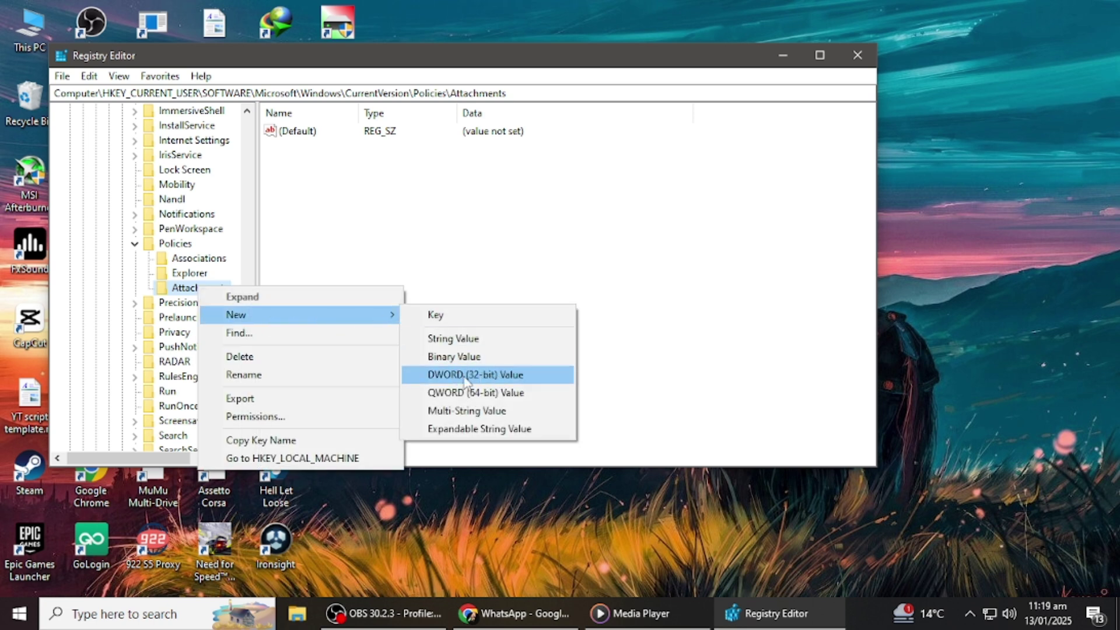
left_click(474, 377)
left_click(340, 148)
right_click(344, 153)
left_click(371, 257)
right_click(297, 149)
left_click(341, 217)
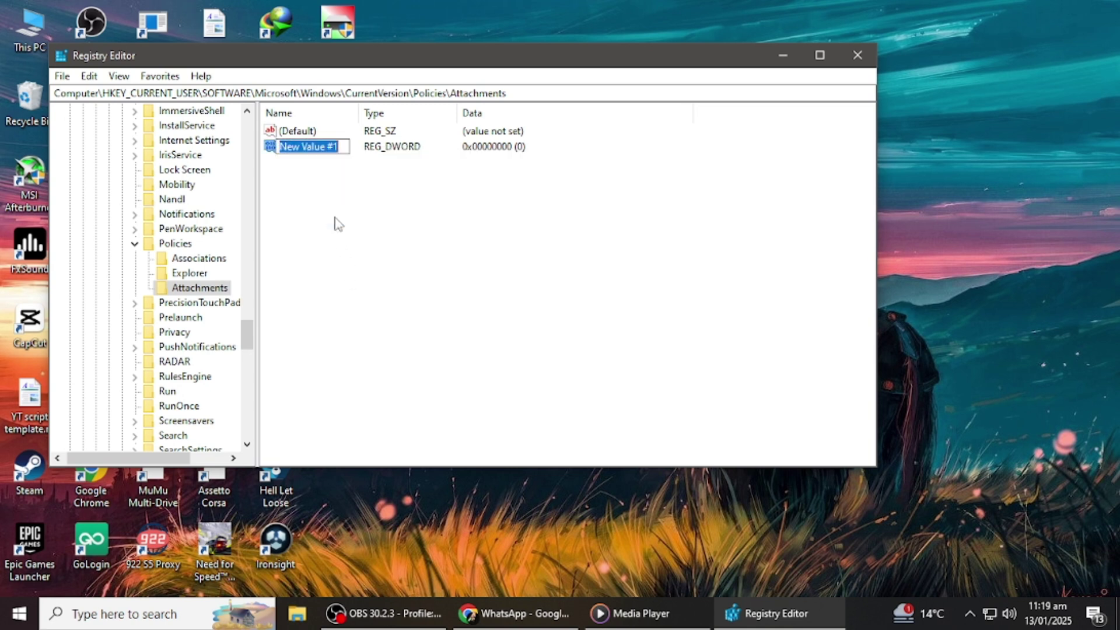
Step: Rename the new value to Safezoneinfo and set its data to 1
type("Safezoneinfo")
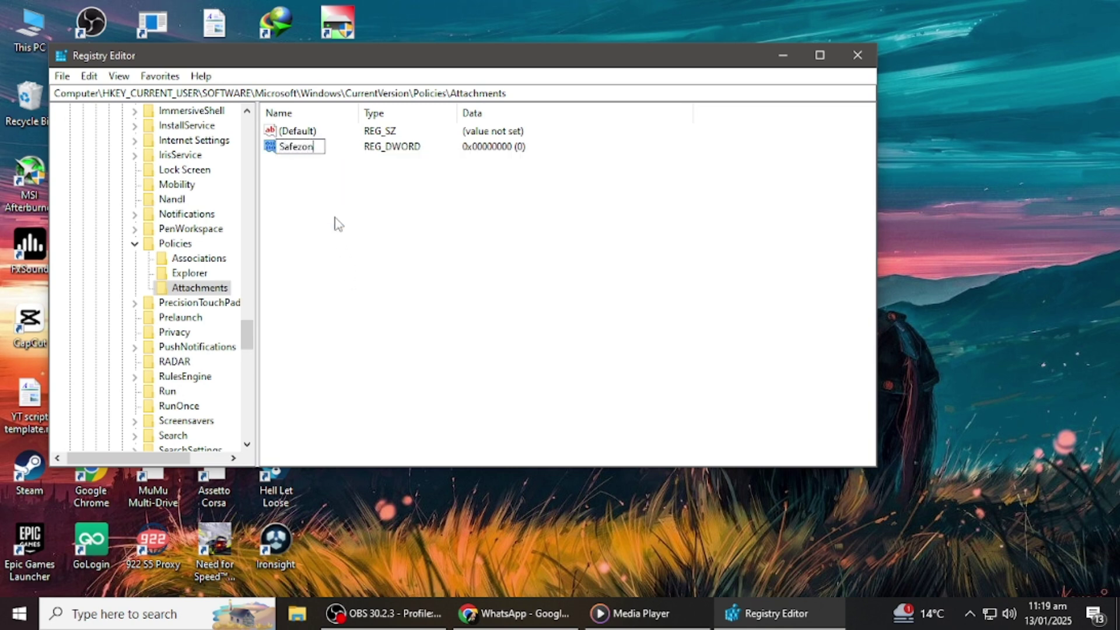
key("Return")
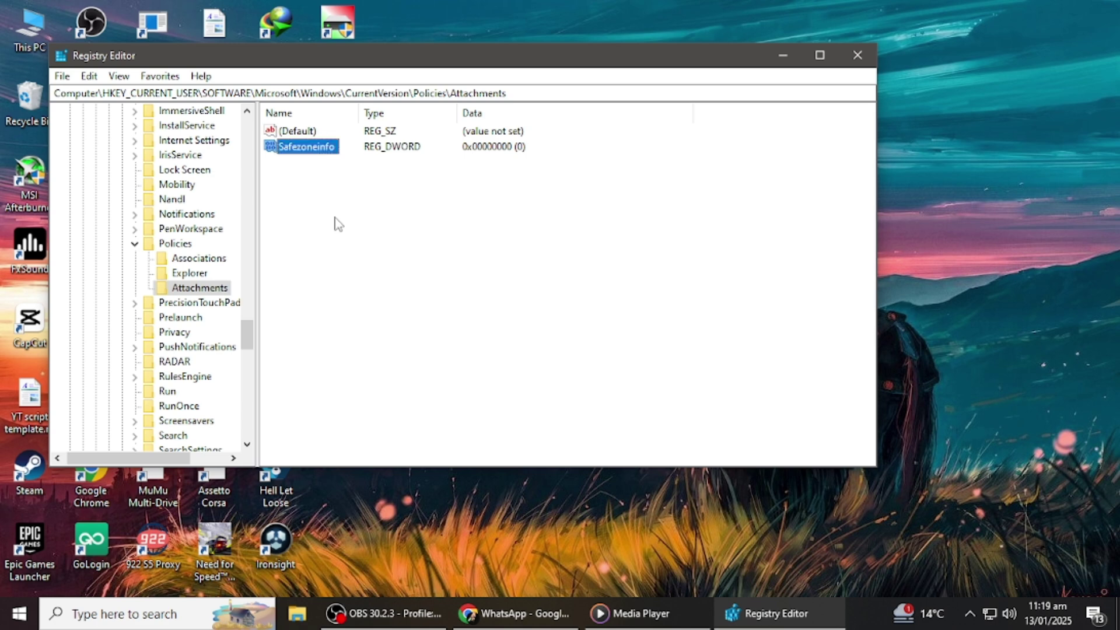
double_click(308, 150)
type("1")
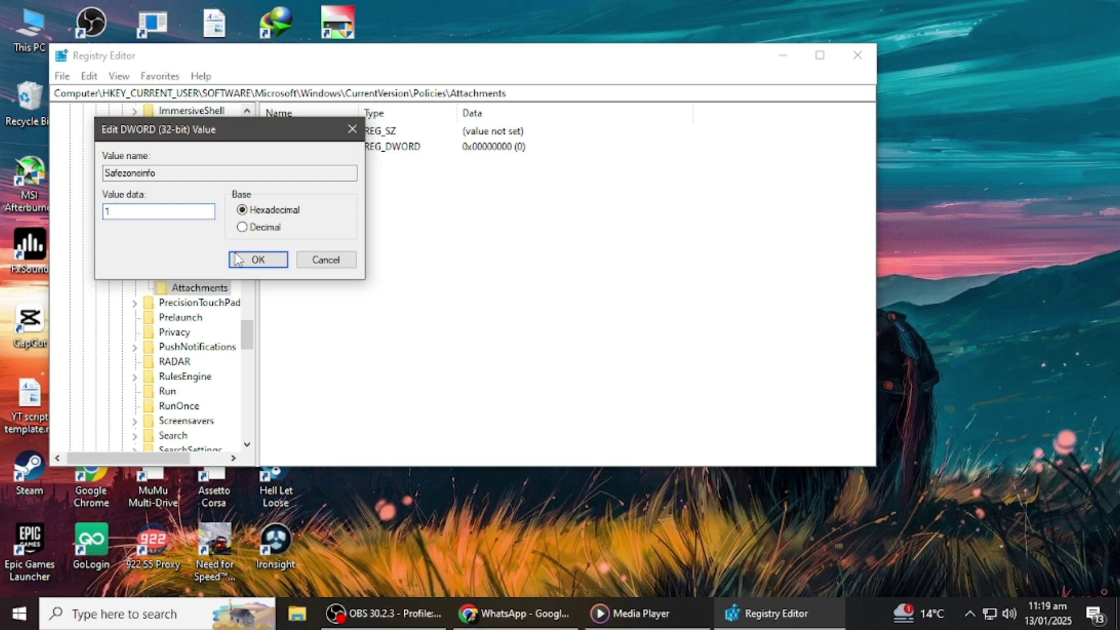
left_click(252, 259)
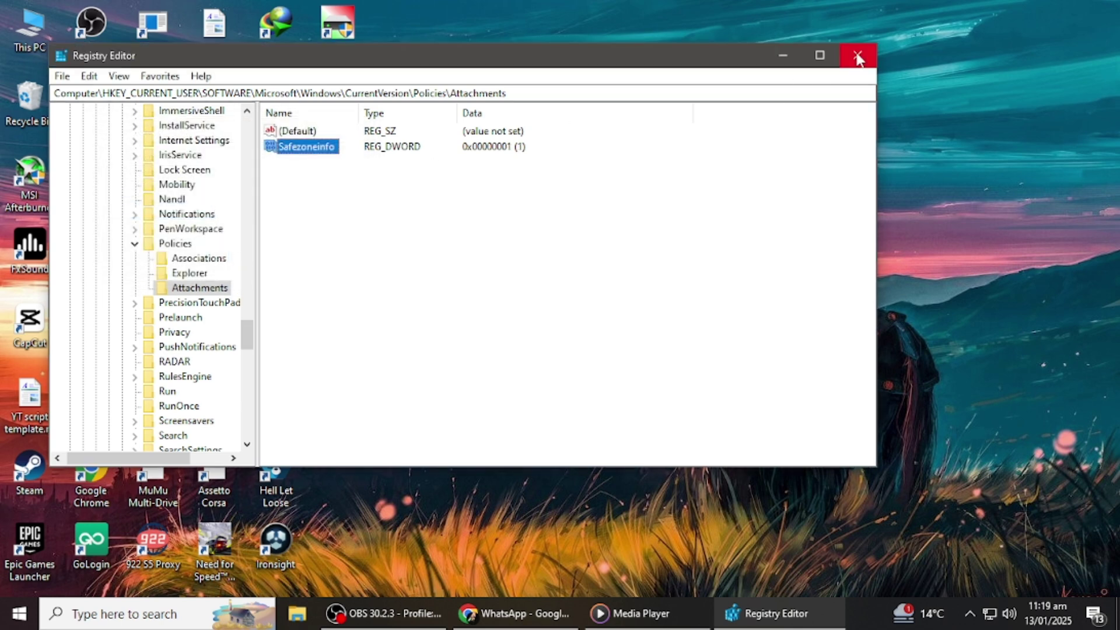
Step: Close Registry Editor and bring up the Start menu's power options
left_click(857, 55)
left_click(19, 613)
left_click(11, 576)
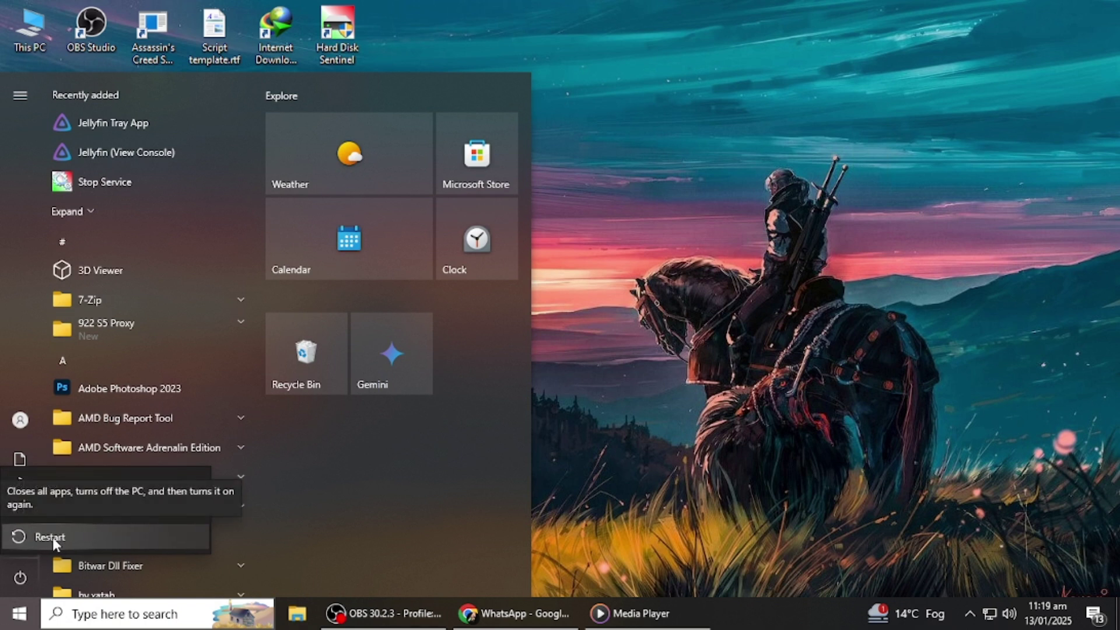
Step: Dismiss the power flyout and the Start menu to return to the desktop
left_click(852, 488)
left_click(747, 436)
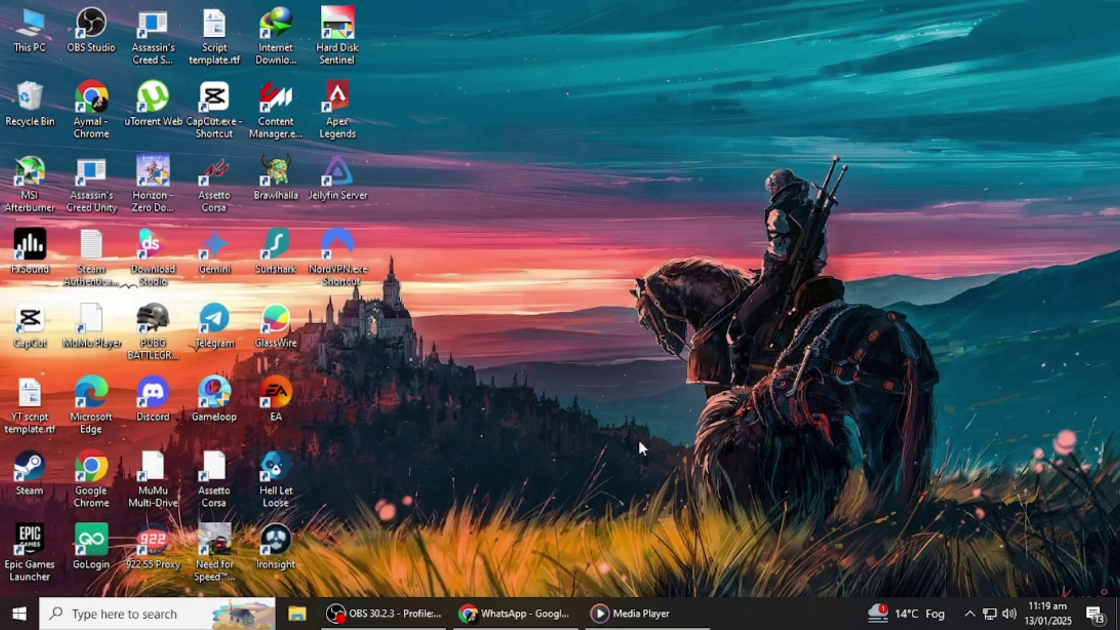